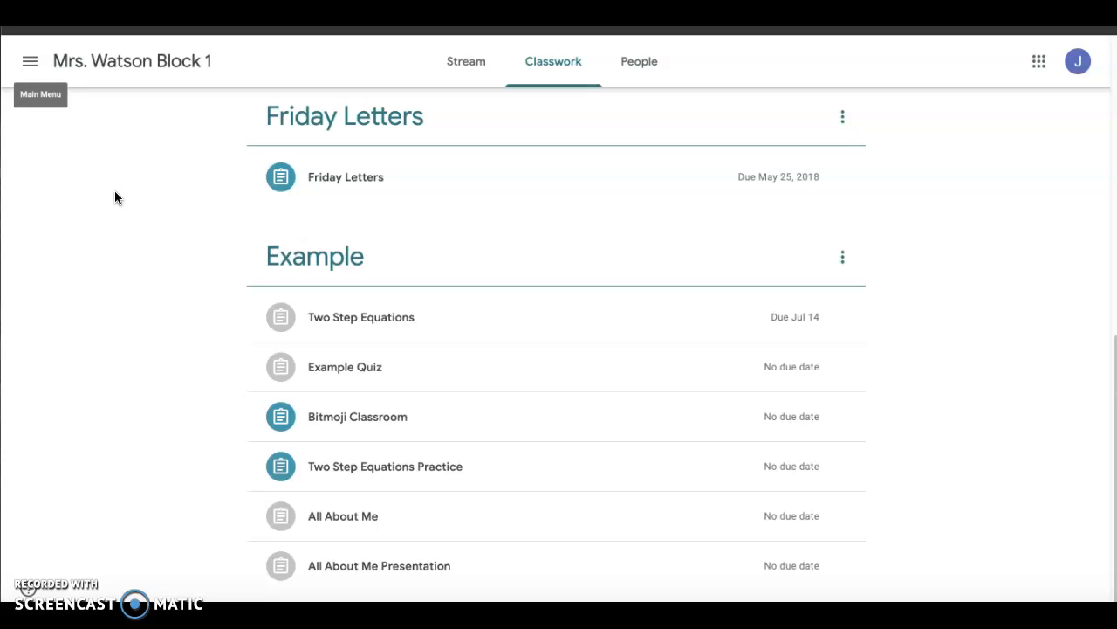
Expand the Two Step Equations Practice assignment under the Example topic to show its attachments.
left_click(370, 469)
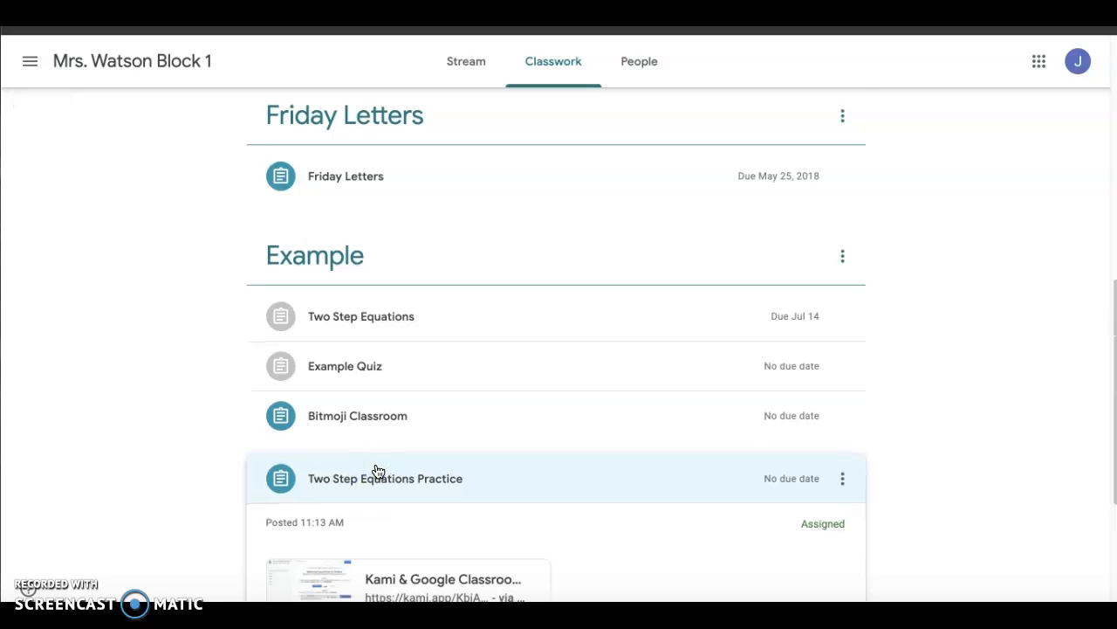
left_click(433, 392)
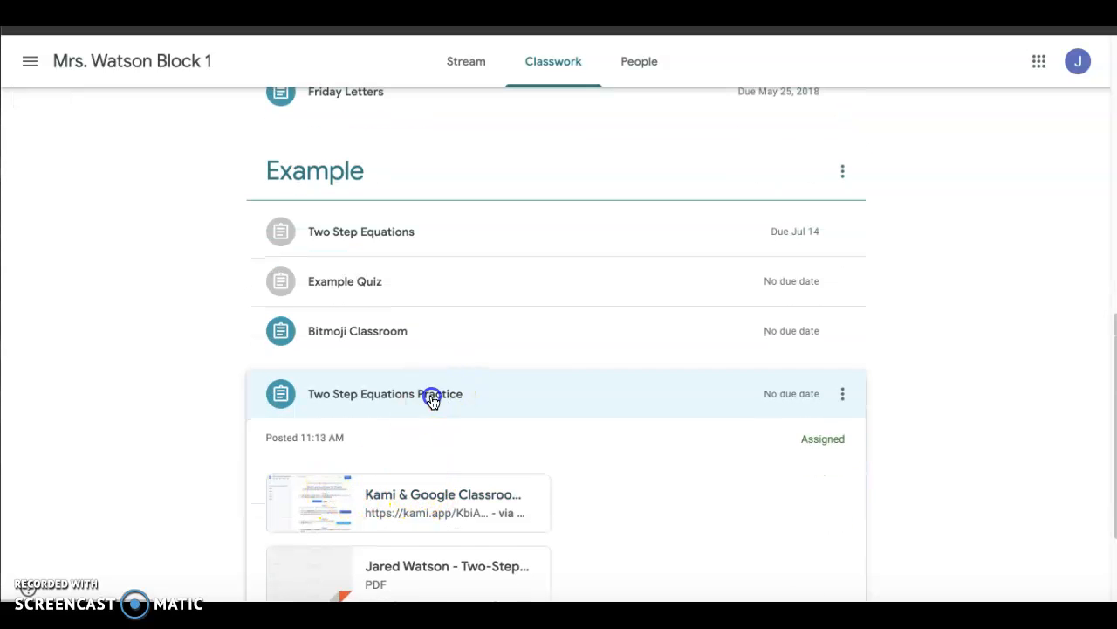
left_click(463, 463)
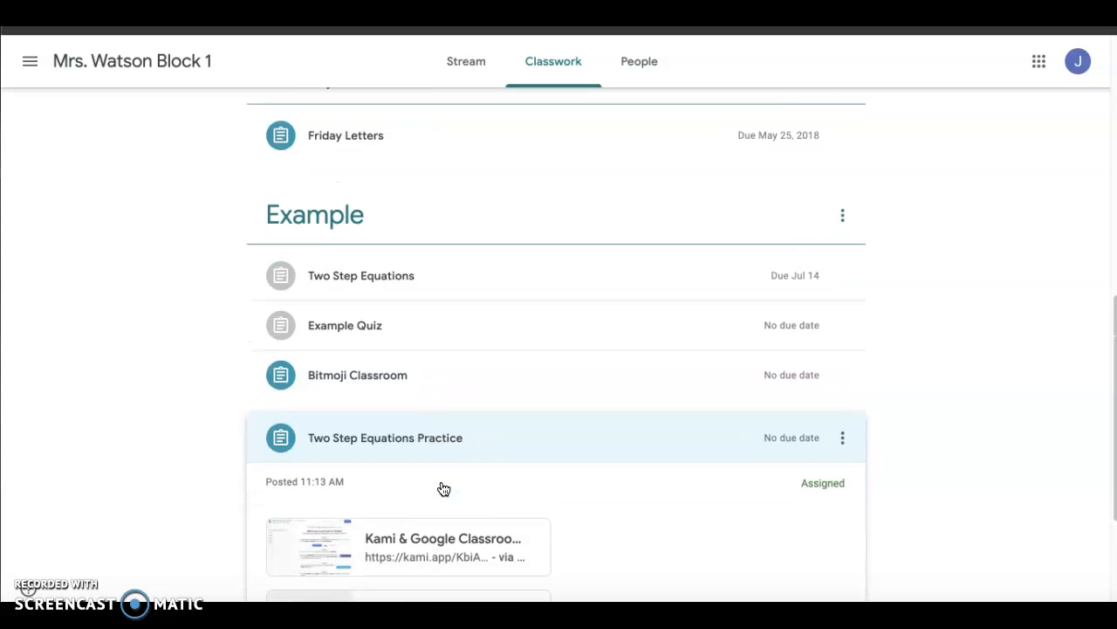
Open the attached Kami & Google Classroom guide, read through its student setup steps, and return to the assignment.
left_click(384, 373)
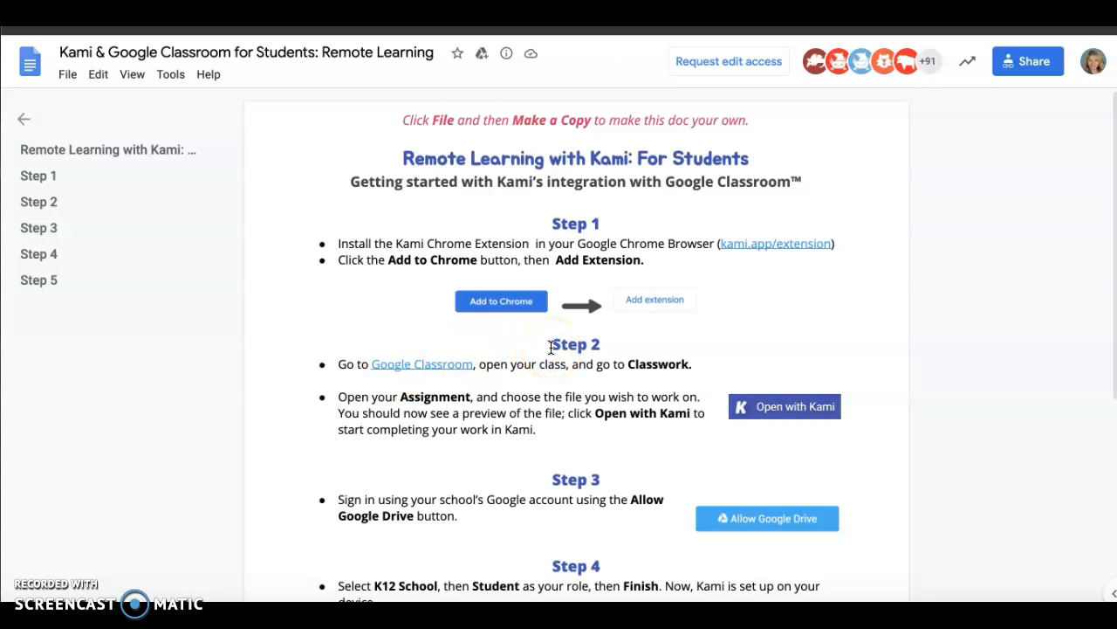
scroll(551, 347, "down", 1)
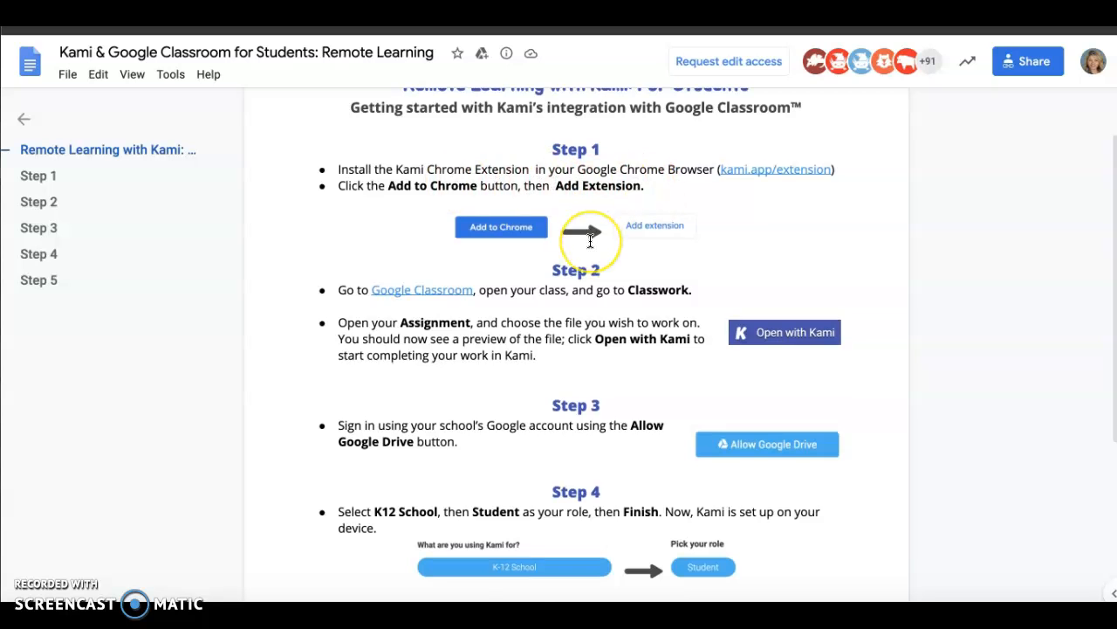
scroll(590, 241, "down", 4)
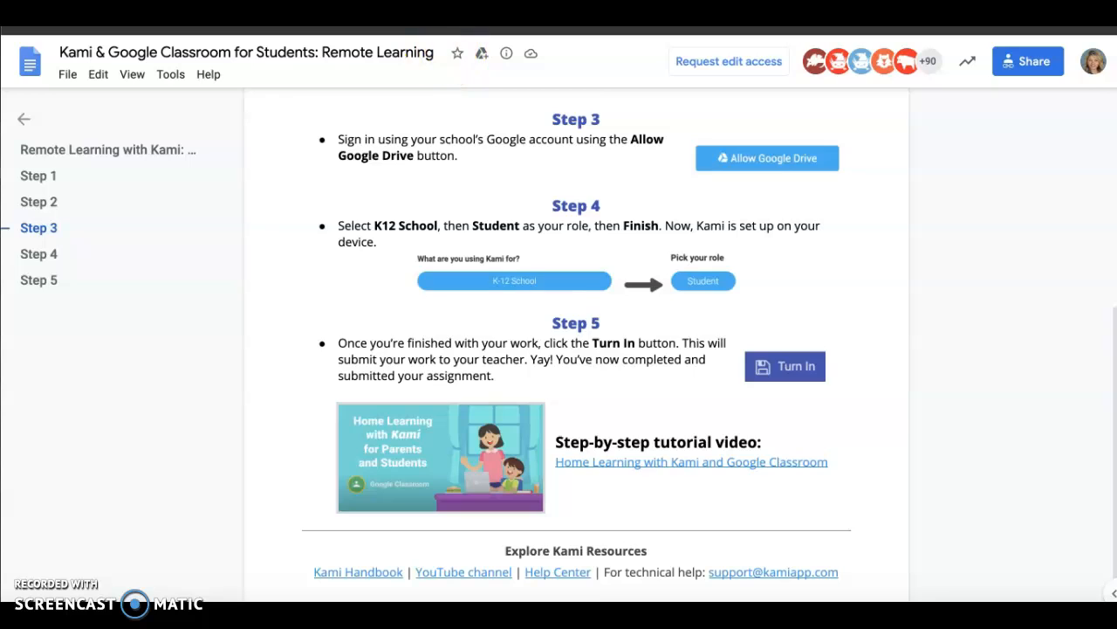
left_click(376, 30)
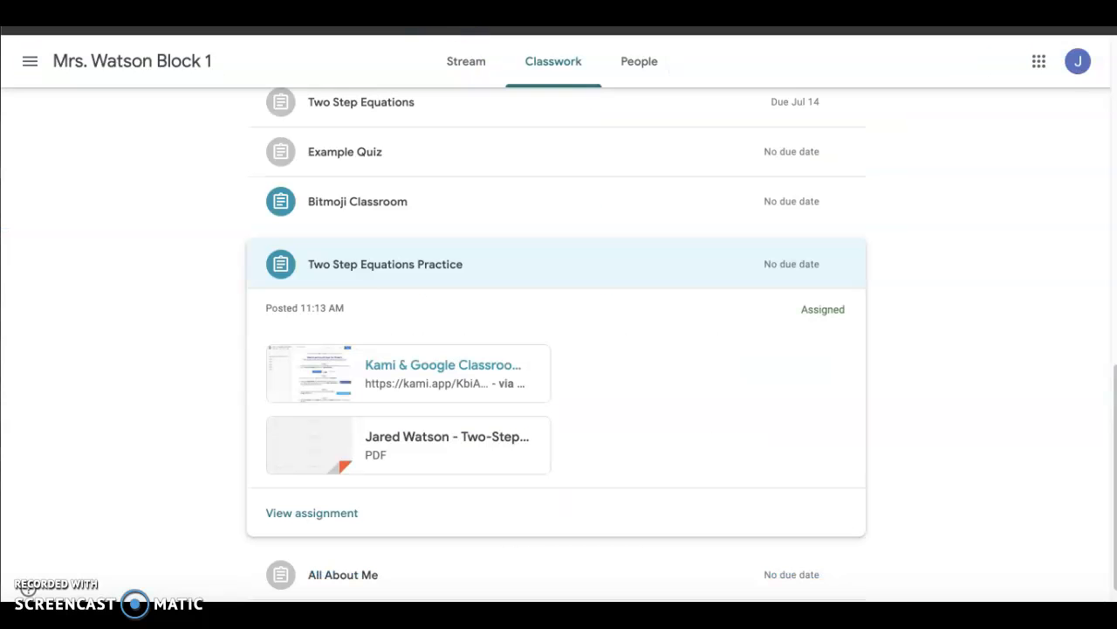
Open the assignment's Two-Step Equations PDF with Kami and dismiss the Kami Connect announcement.
left_click(439, 439)
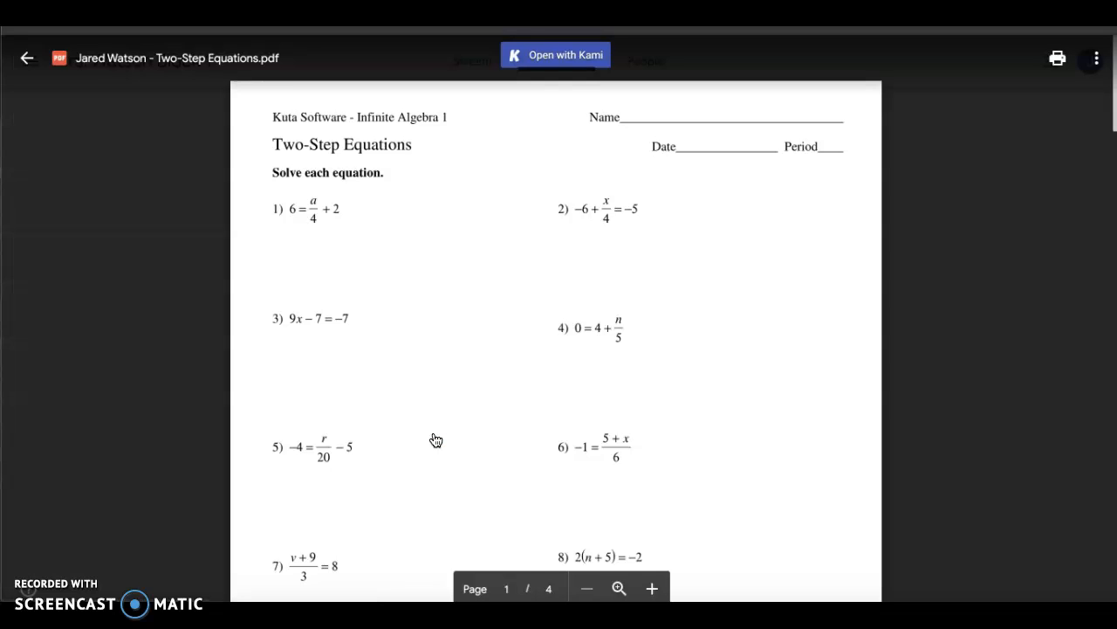
left_click(561, 57)
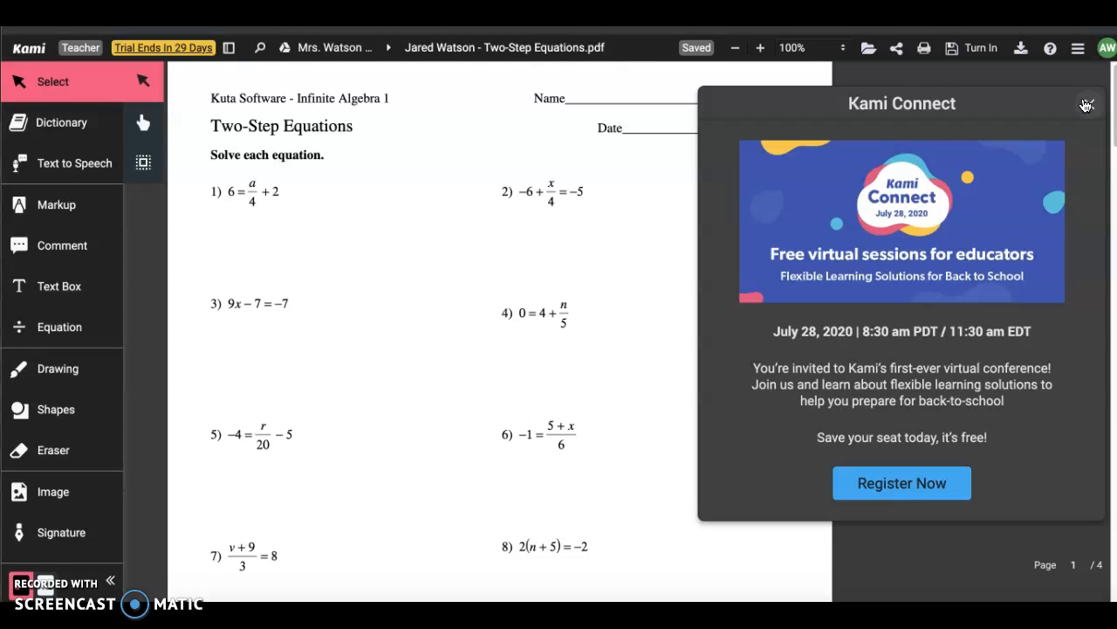
left_click(1084, 103)
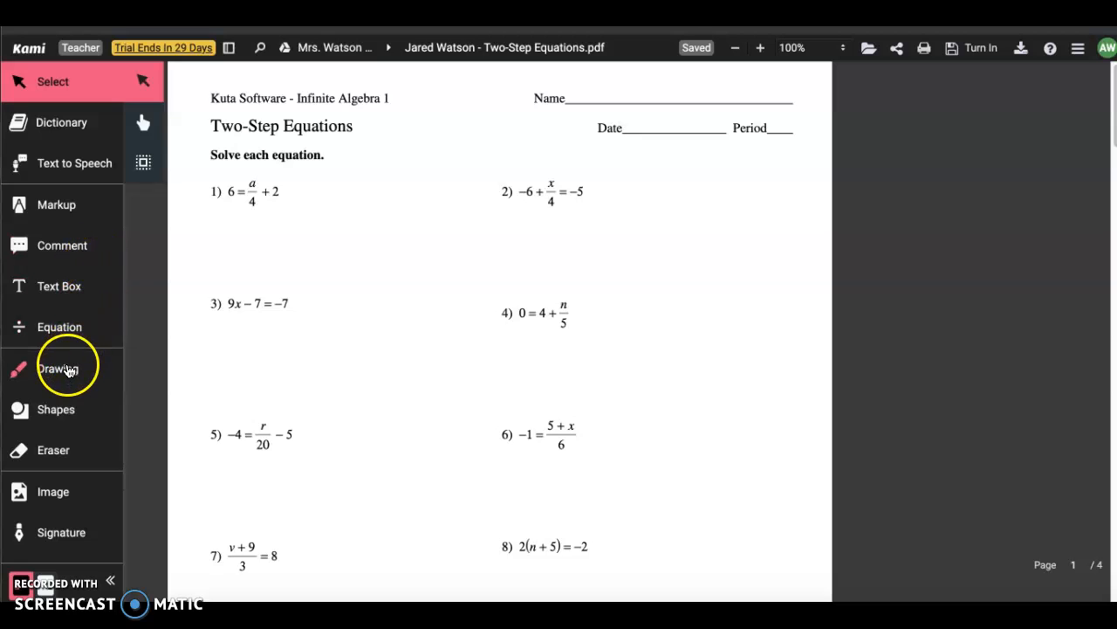
Handwrite the work for problem 3 in red: +7 on both sides, 9x = 0, and both sides divided by 9.
left_click(69, 370)
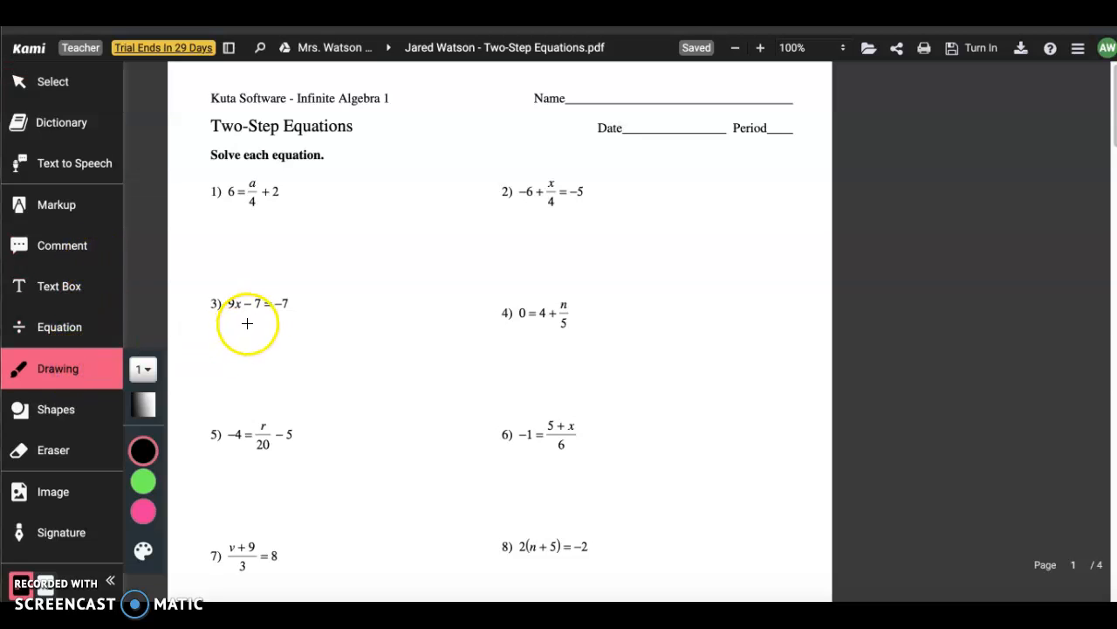
mouse_move(140, 517)
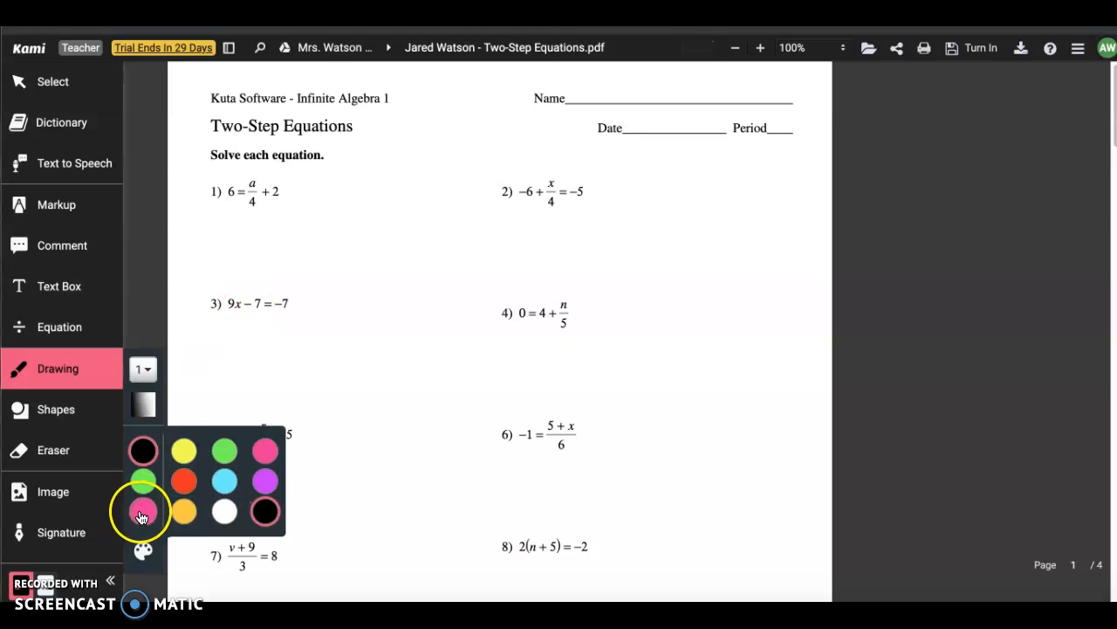
left_click(189, 486)
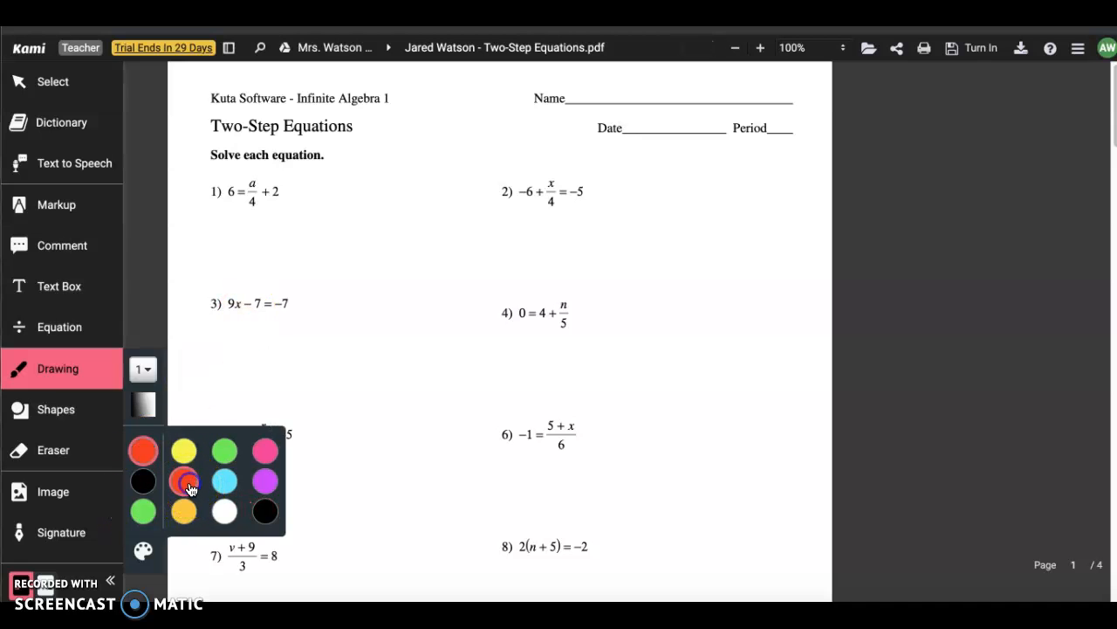
mouse_move(246, 312)
left_mouse_down()
mouse_move(260, 330)
mouse_move(279, 319)
mouse_move(287, 330)
mouse_move(241, 371)
mouse_move(303, 350)
mouse_move(294, 362)
mouse_move(304, 341)
left_mouse_up()
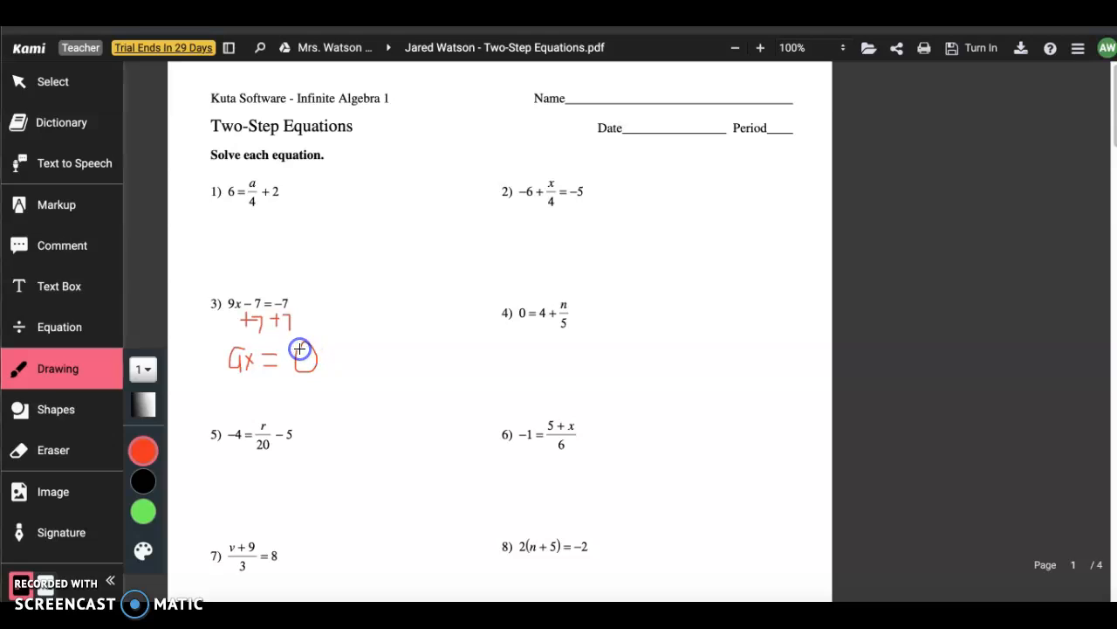
left_click_drag(224, 381, 254, 380)
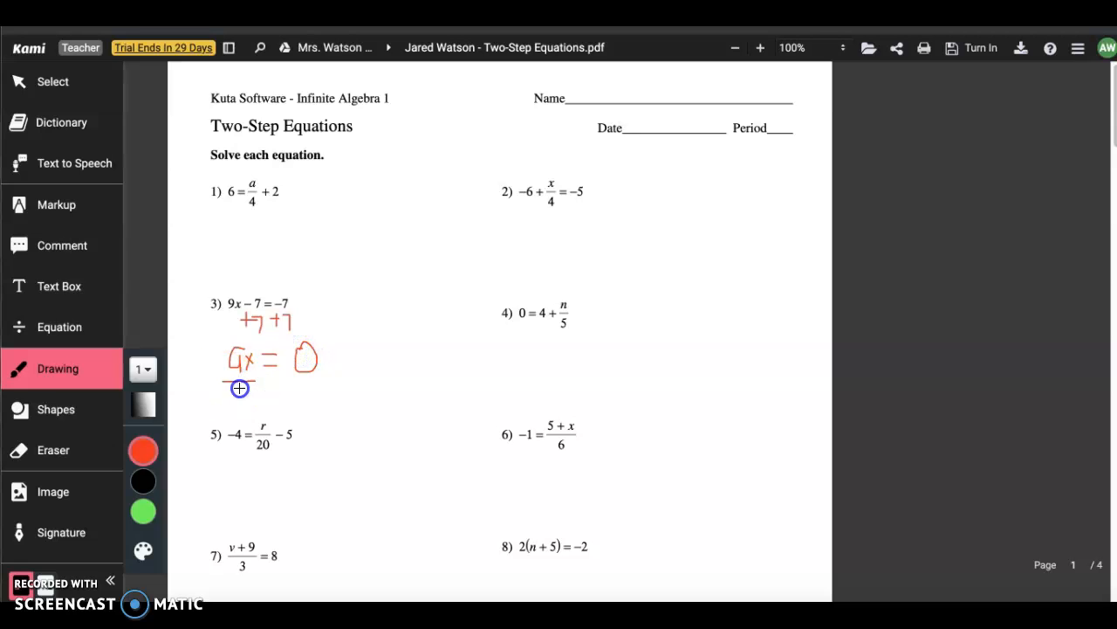
mouse_move(295, 381)
left_mouse_down()
mouse_move(323, 380)
mouse_move(311, 401)
left_mouse_up()
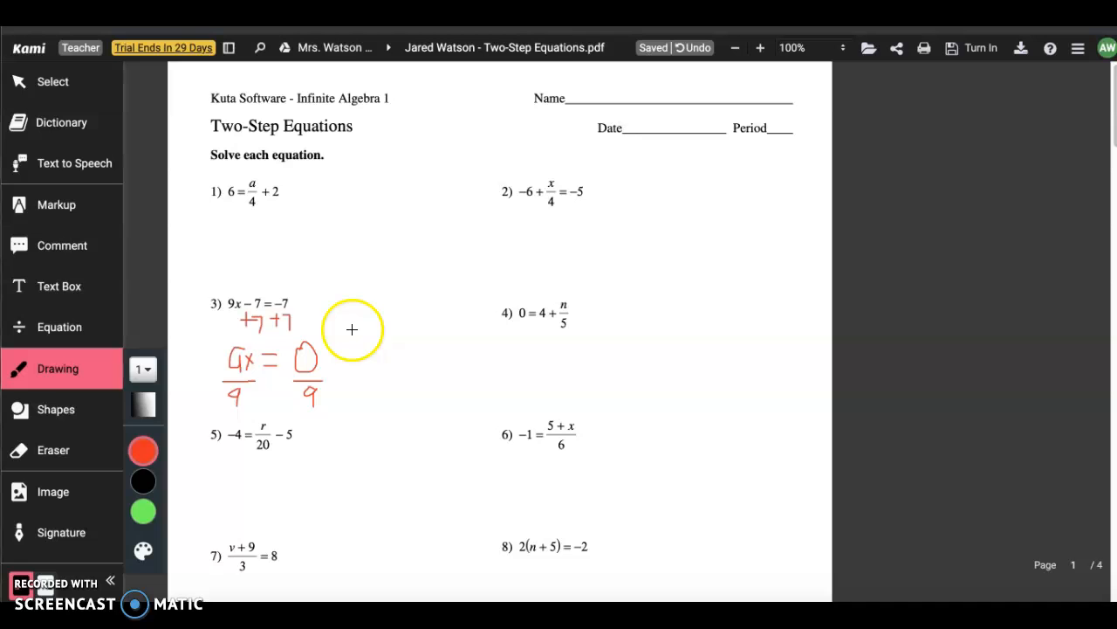
Add a text box reading "x=0" beside problem 3, with 24px text in purple.
left_click(73, 288)
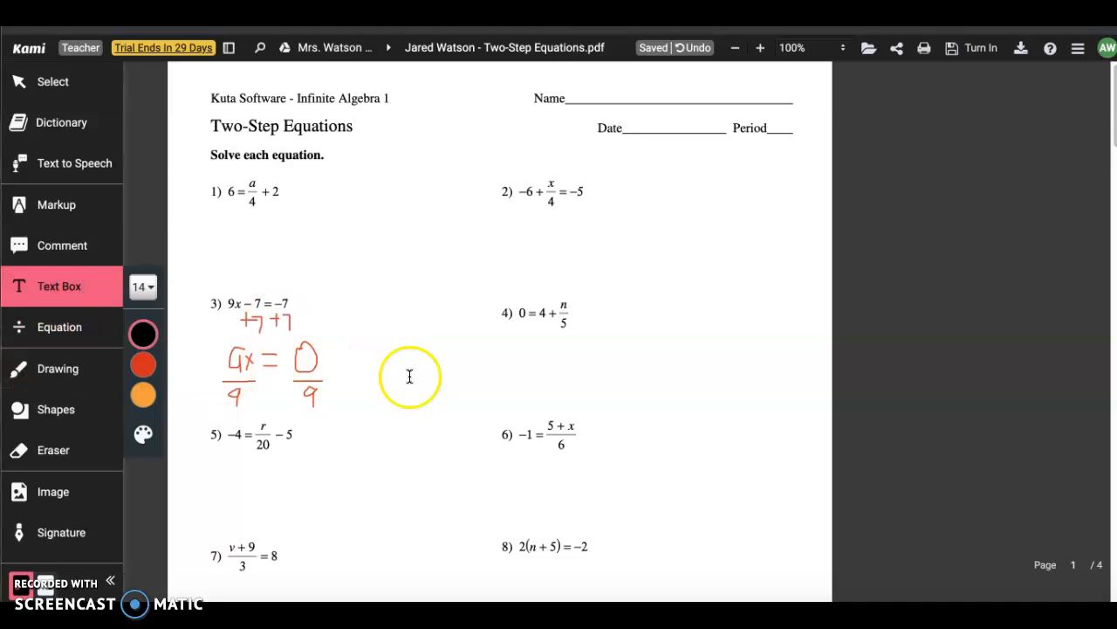
left_click(322, 324)
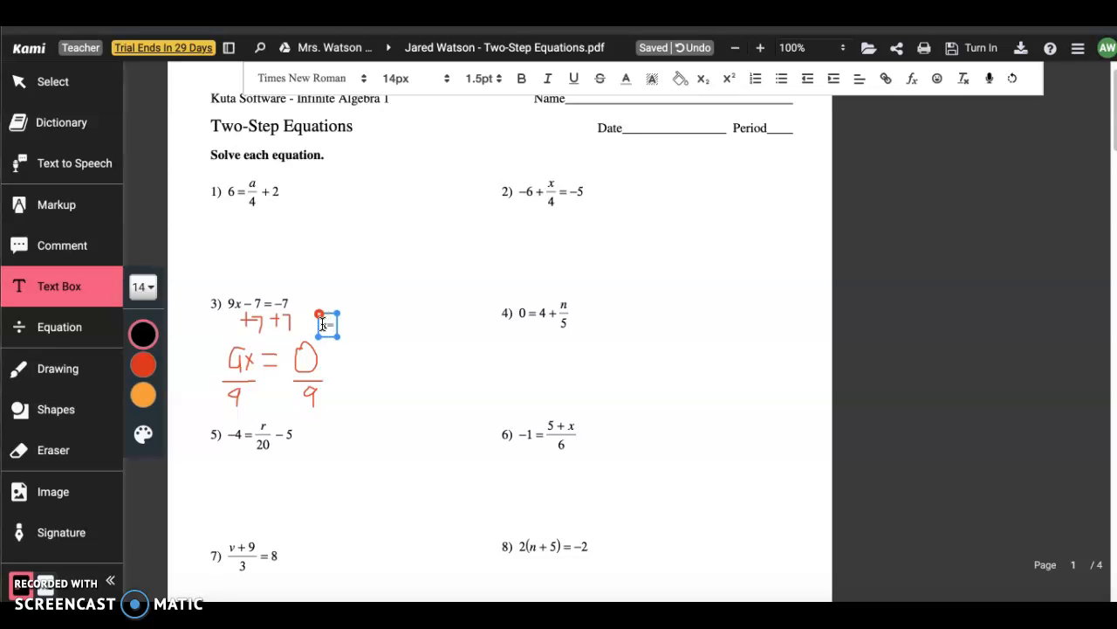
left_click(141, 289)
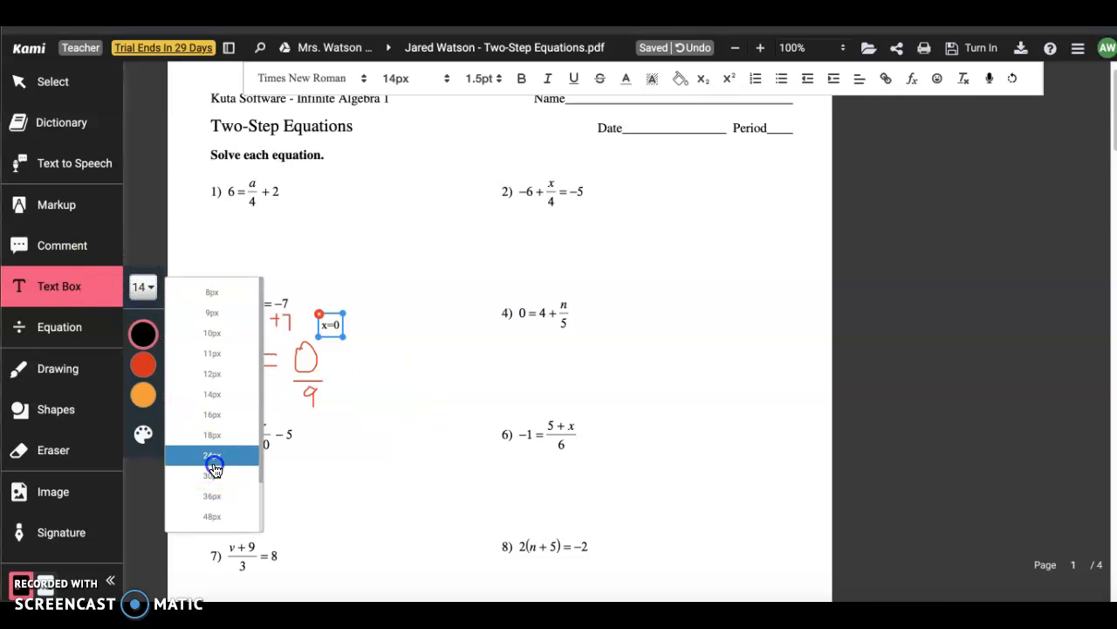
left_click(215, 466)
left_click(143, 366)
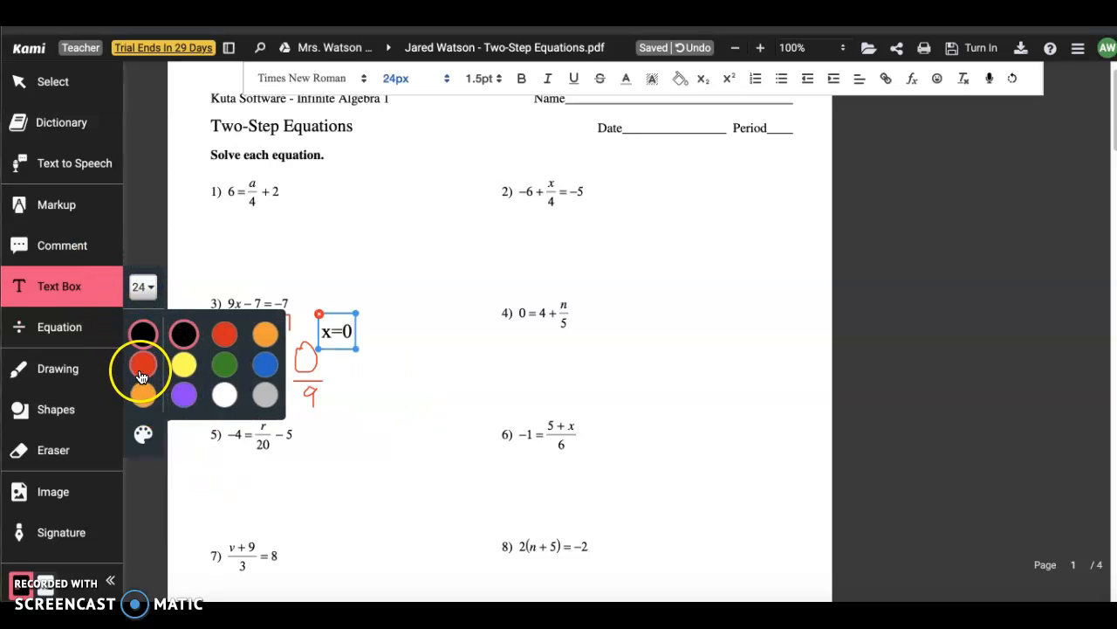
left_click(183, 394)
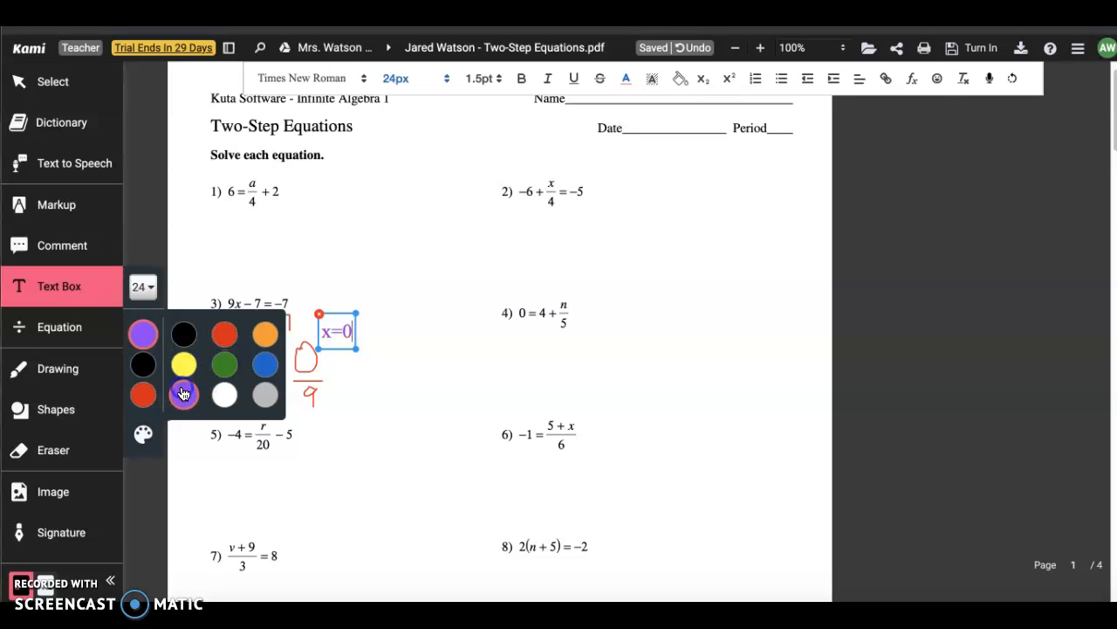
left_click(428, 441)
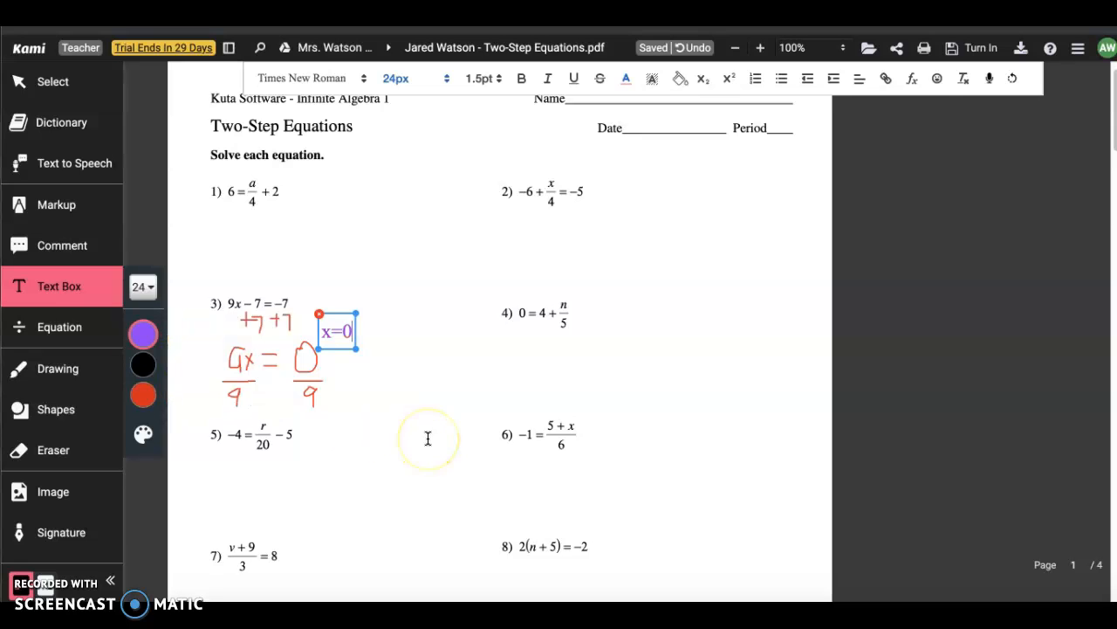
Draw two black triangles, one between problems 1 and 2 and a narrower one over problem 4.
left_click(55, 412)
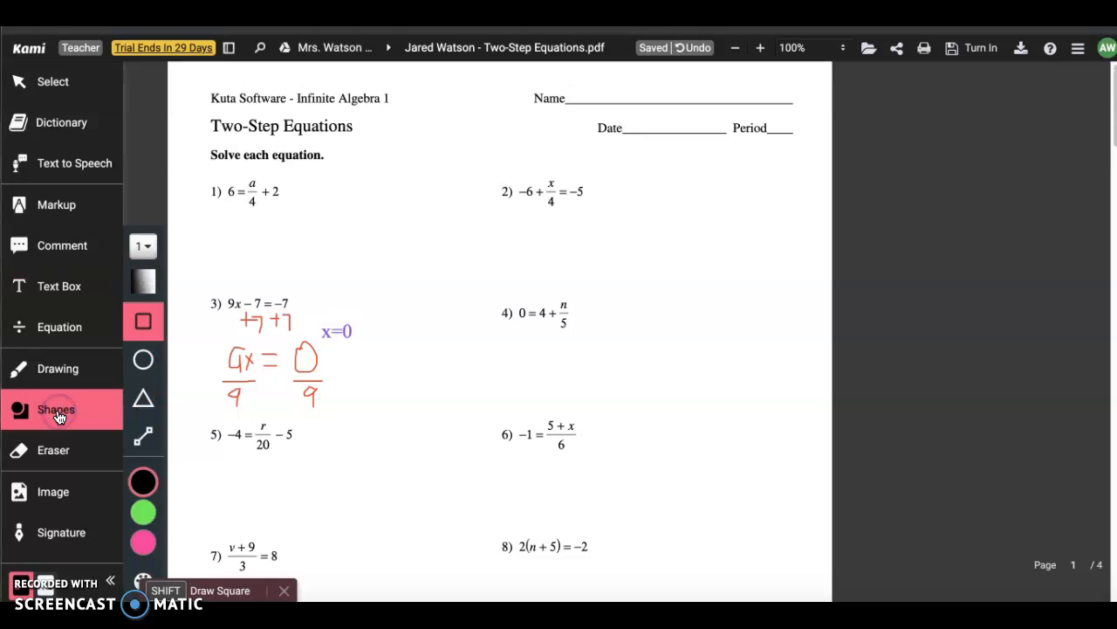
left_click(143, 398)
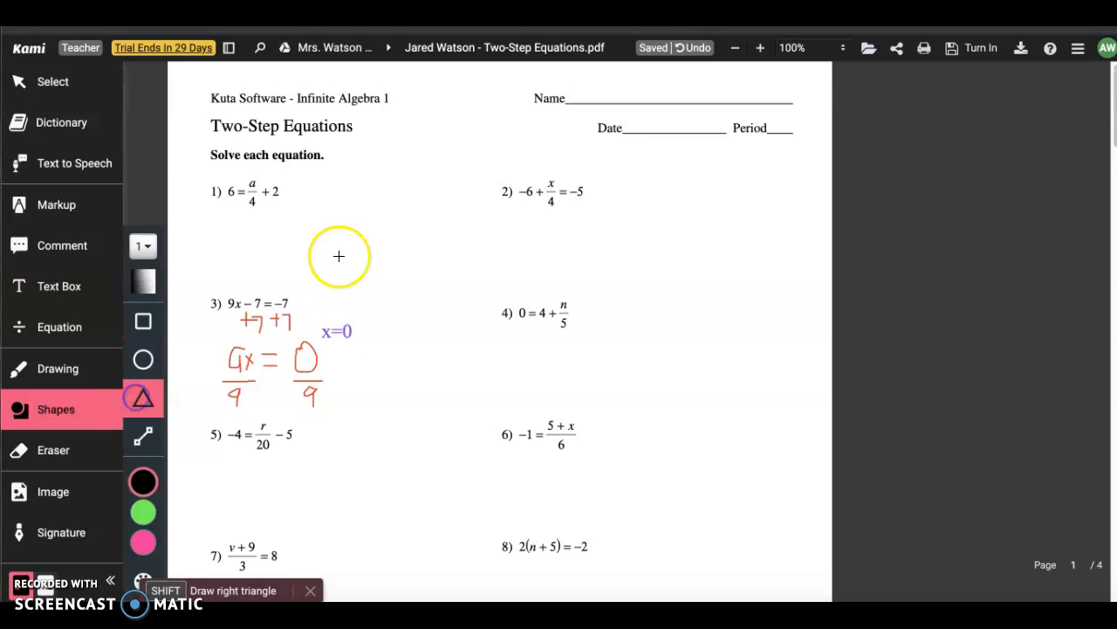
left_click_drag(388, 164, 483, 270)
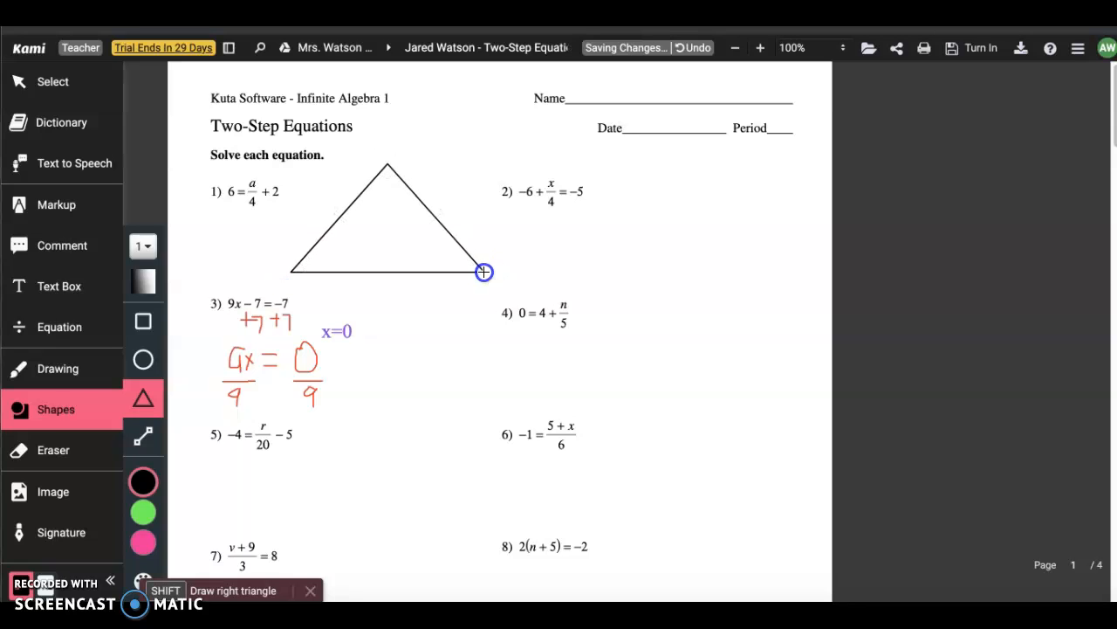
left_click_drag(538, 219, 489, 322)
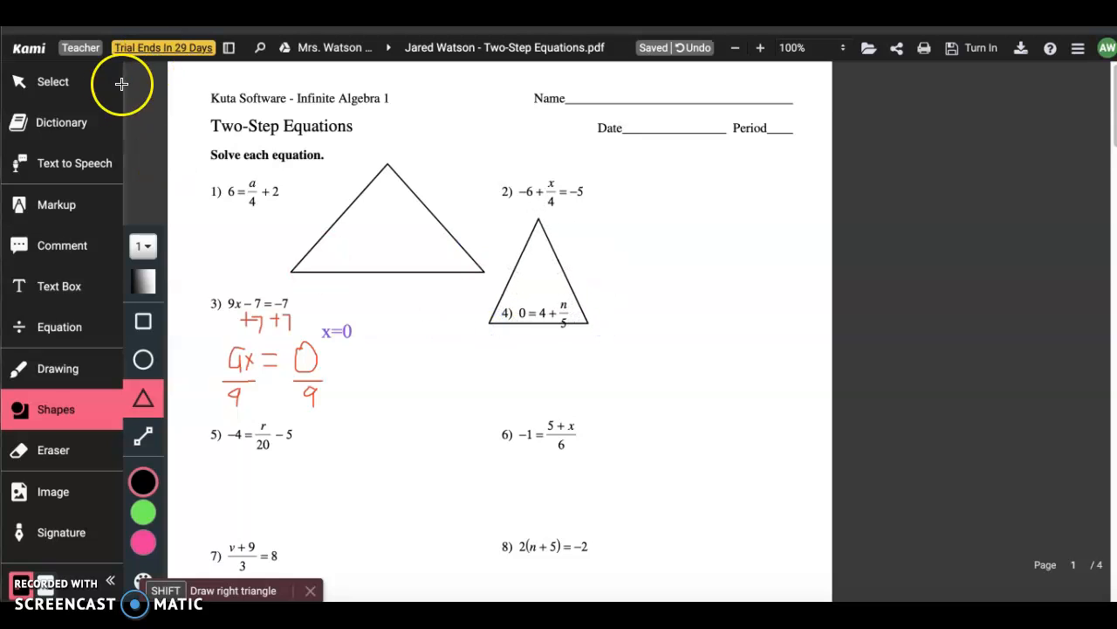
Delete both triangles from the worksheet.
left_click(70, 82)
left_click(424, 203)
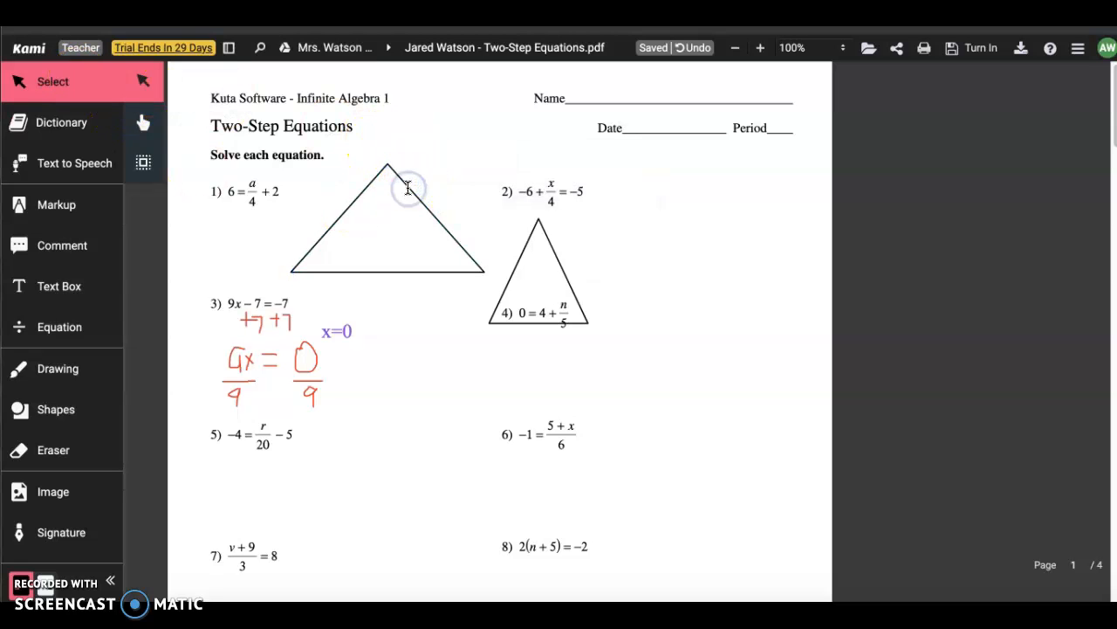
left_click(406, 185)
key("Delete")
left_click(524, 248)
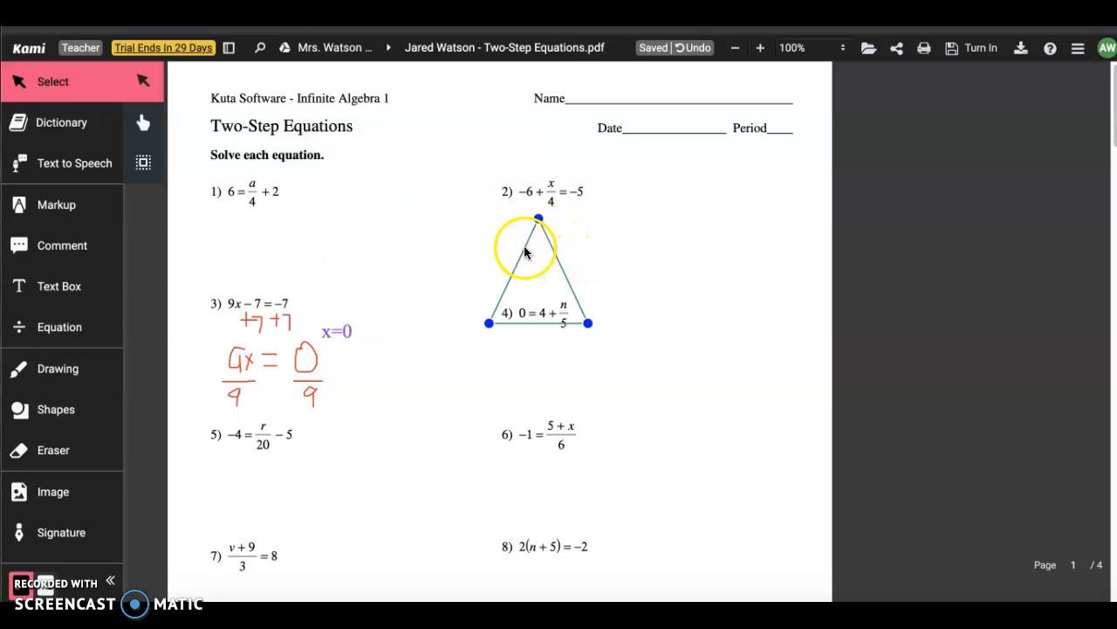
left_click(638, 209)
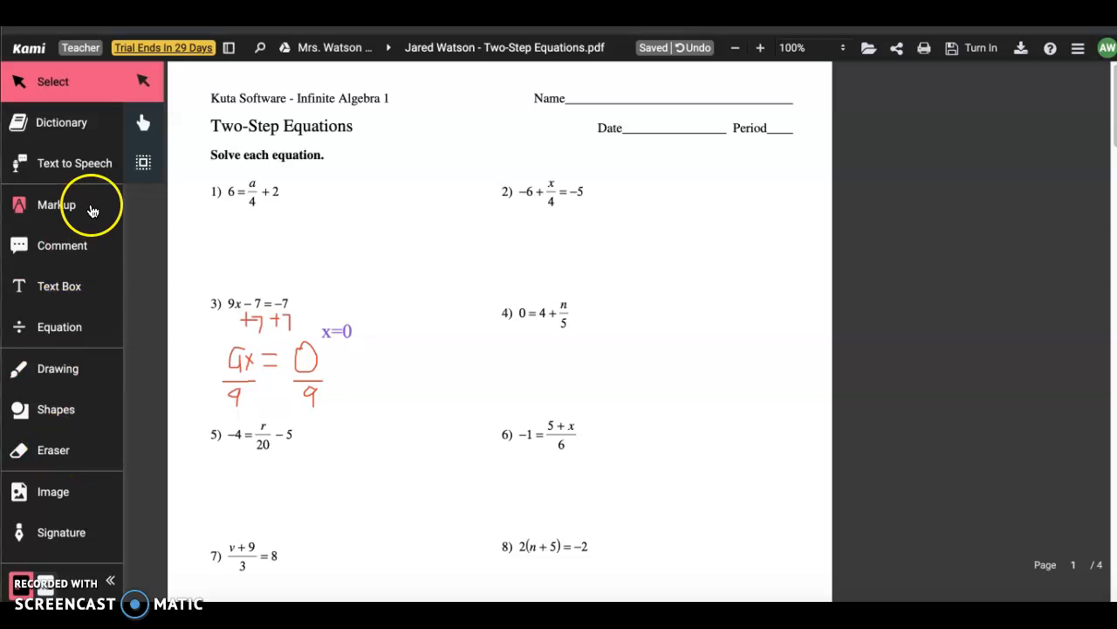
Highlight the equation of problem 1 in yellow.
left_click(69, 214)
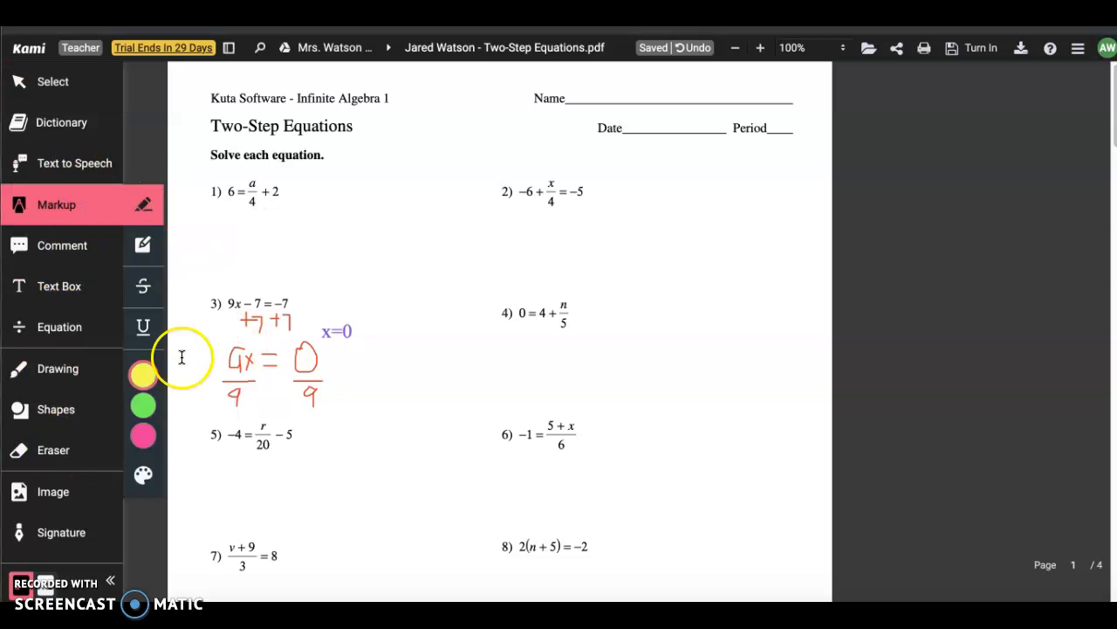
left_click(141, 381)
left_click(142, 379)
left_click_drag(218, 193, 299, 193)
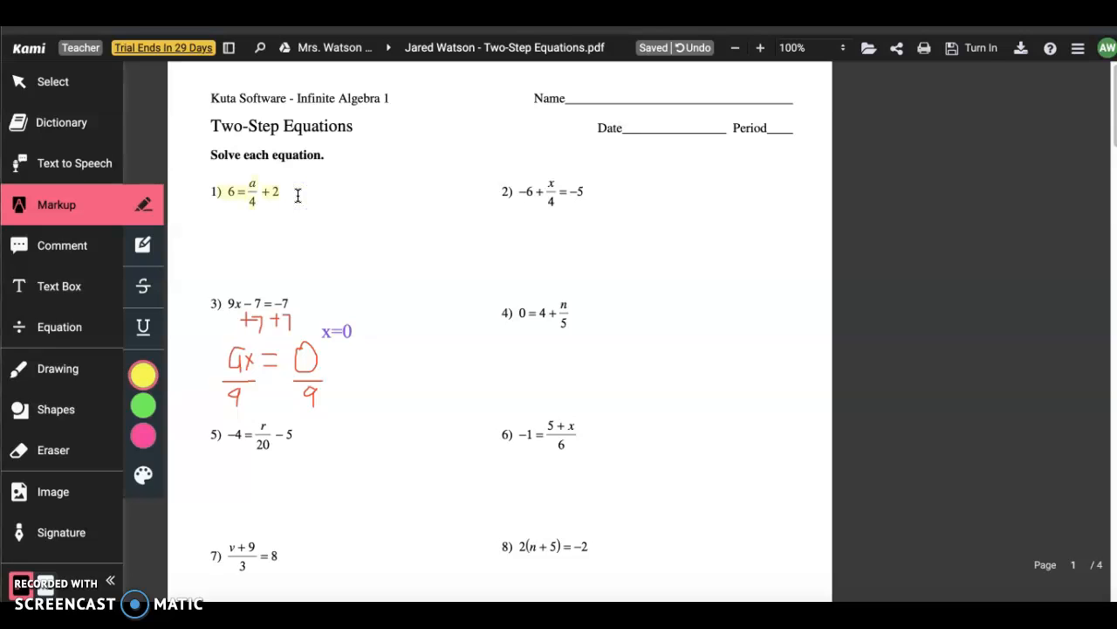
Add a yellow comment marker next to problem 1 with the text "Two step equation".
left_click(68, 247)
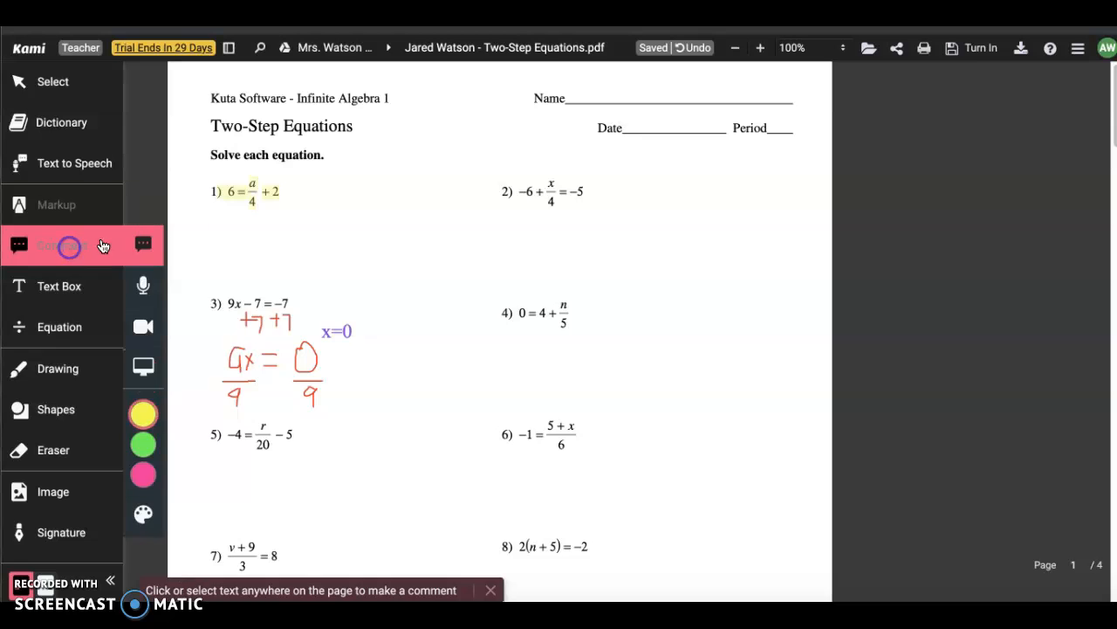
left_click(294, 186)
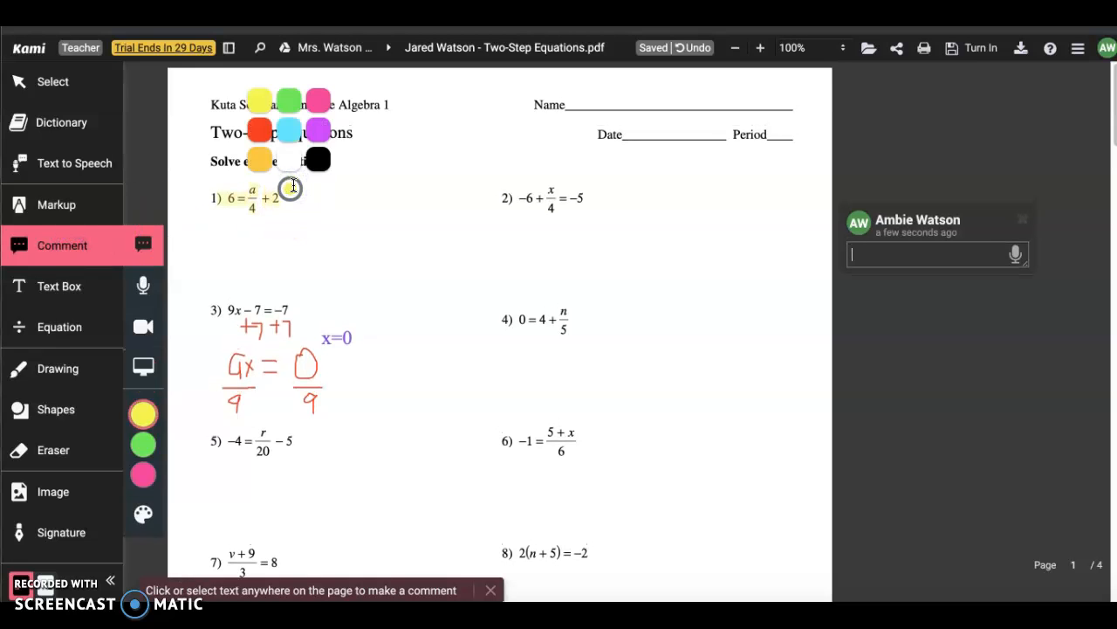
type("Two step equation")
key("Return")
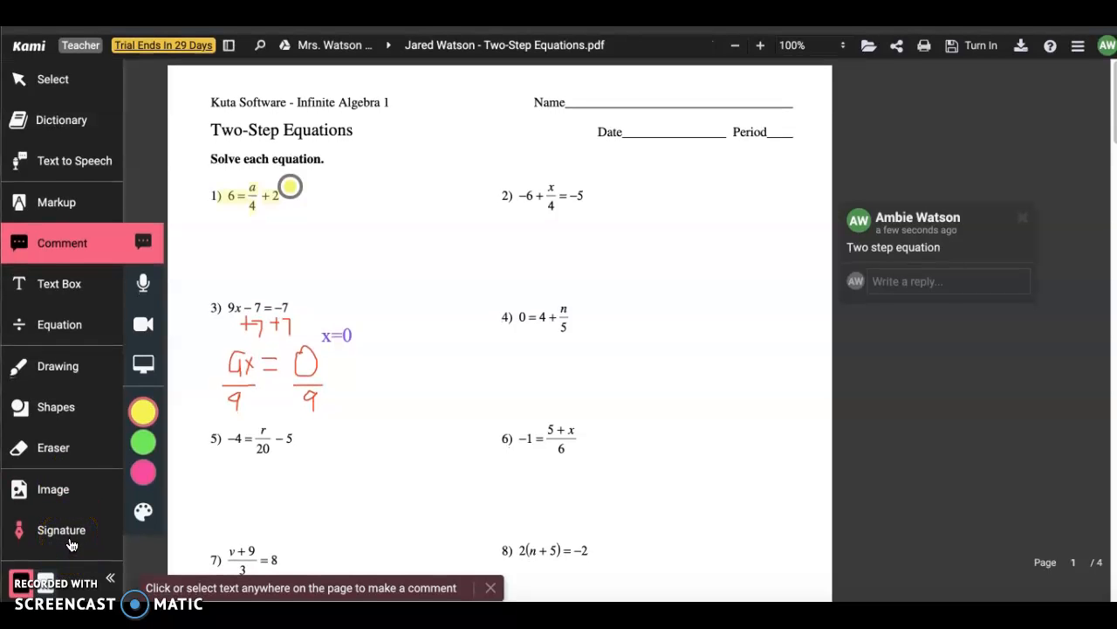
Erase the yellow highlight and the comment marker from problem 1.
left_click(52, 448)
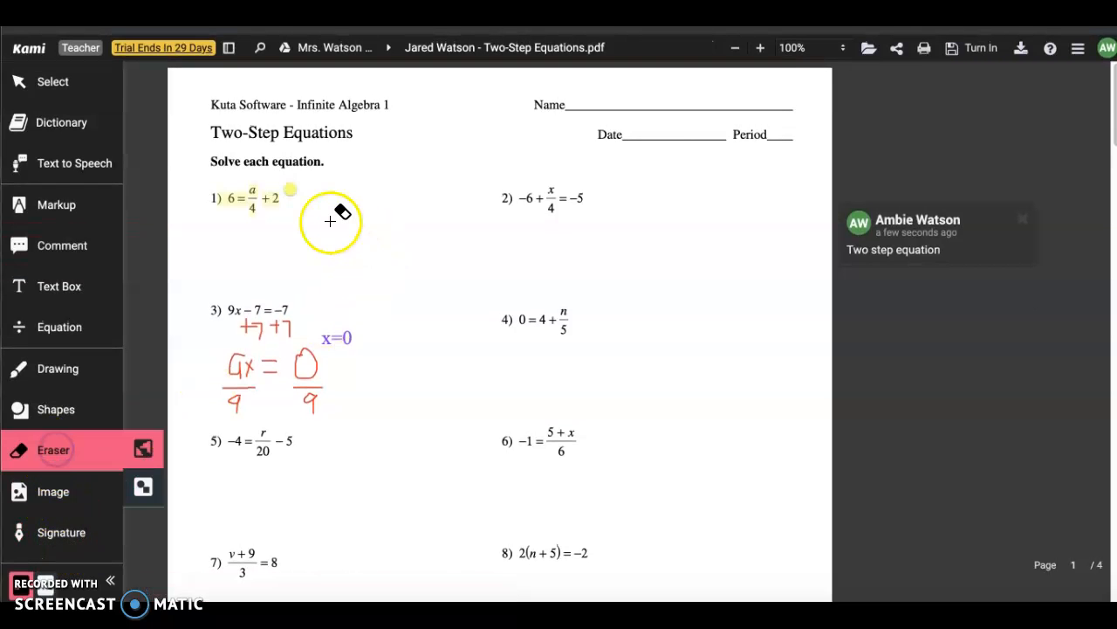
left_click(249, 196)
left_click(291, 190)
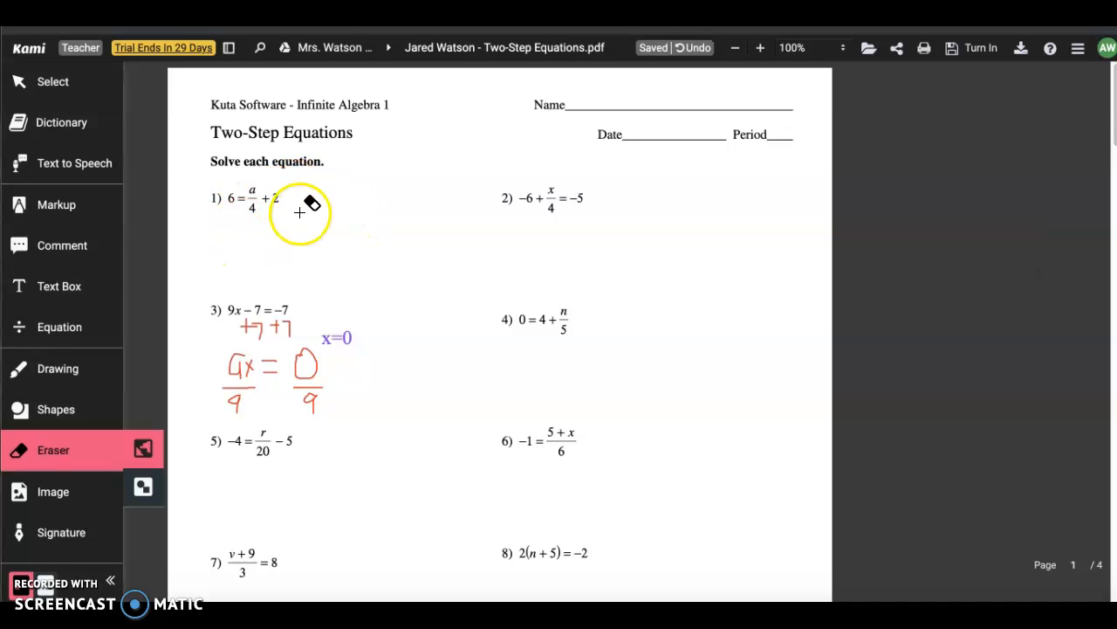
Examine the math symbols available for the Equation tool, from Greek letters to set and music signs.
left_click(67, 331)
left_click(144, 372)
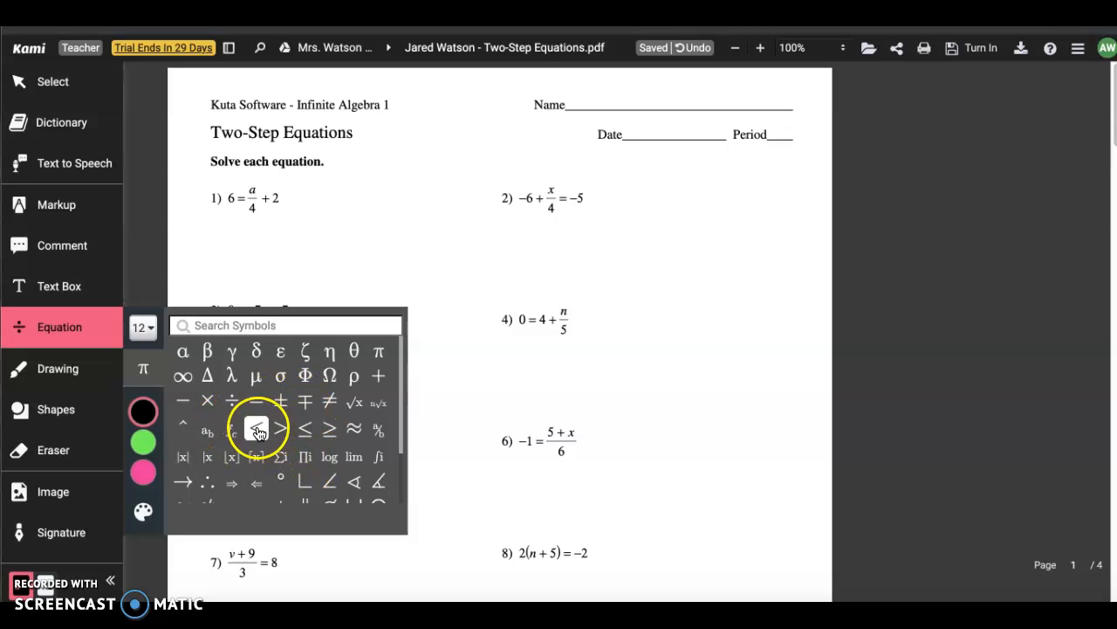
scroll(284, 436, "down", 1)
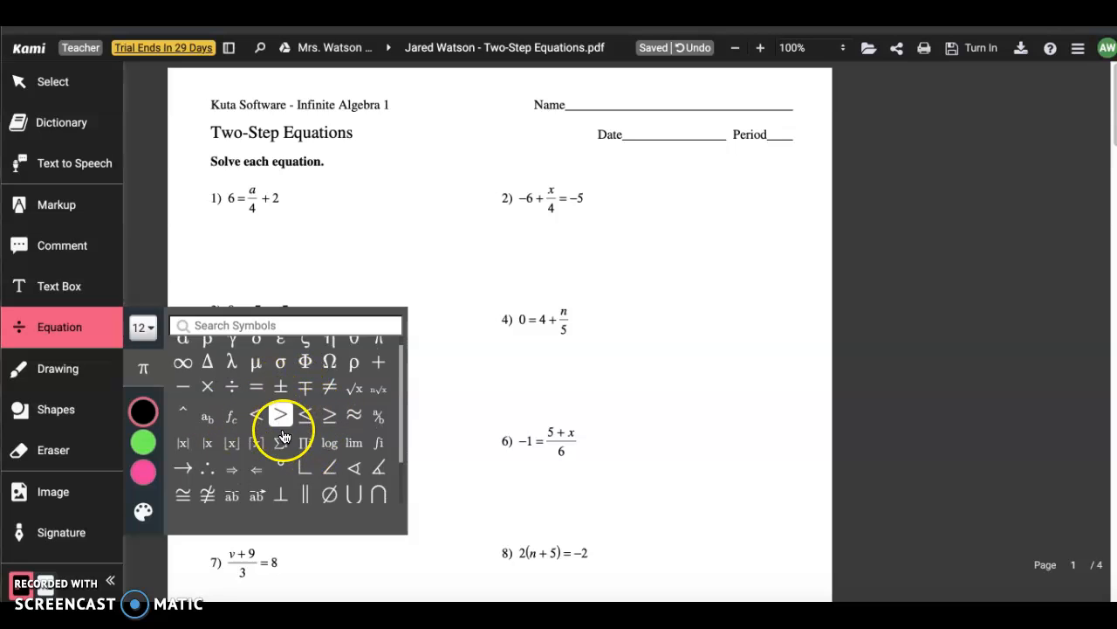
scroll(294, 450, "down", 1)
scroll(295, 459, "up", 2)
scroll(288, 454, "up", 2)
scroll(271, 462, "down", 4)
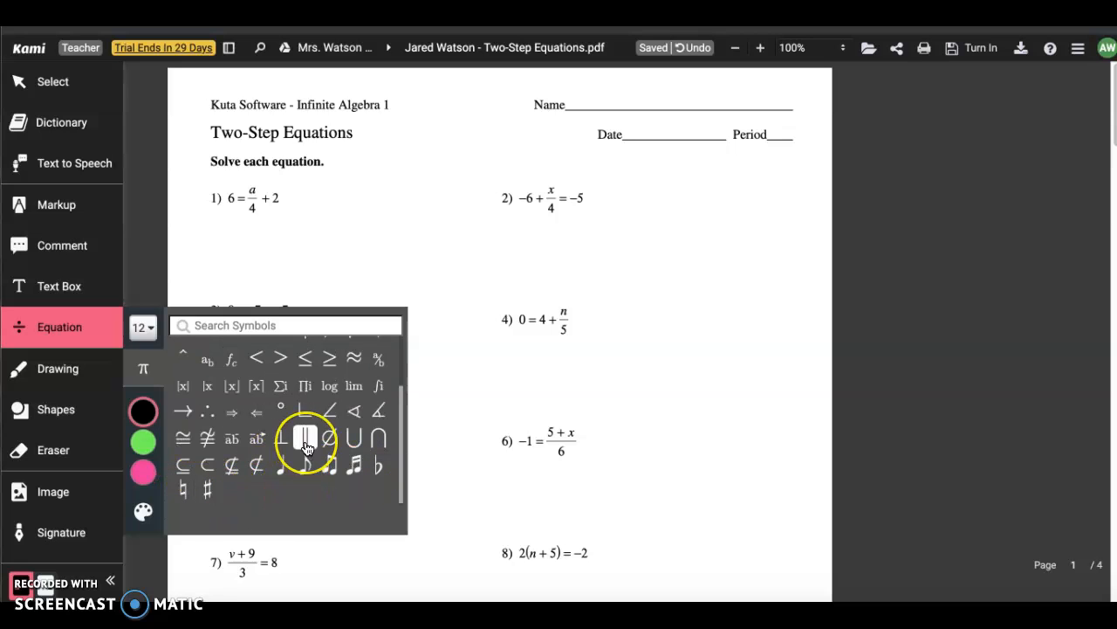
scroll(296, 445, "up", 2)
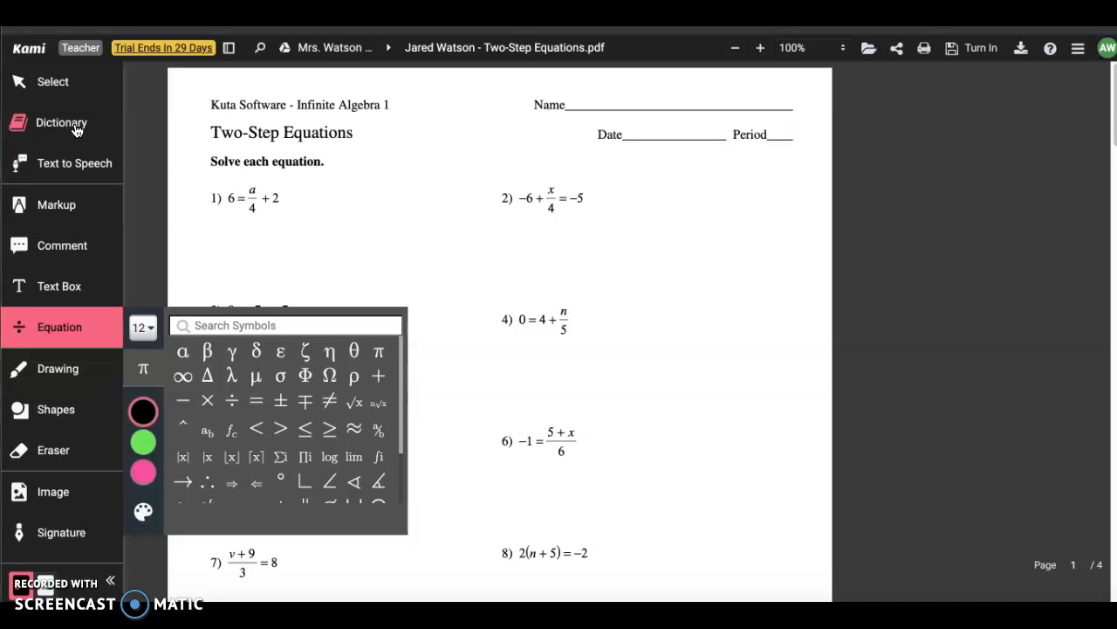
left_click(489, 252)
left_click(547, 258)
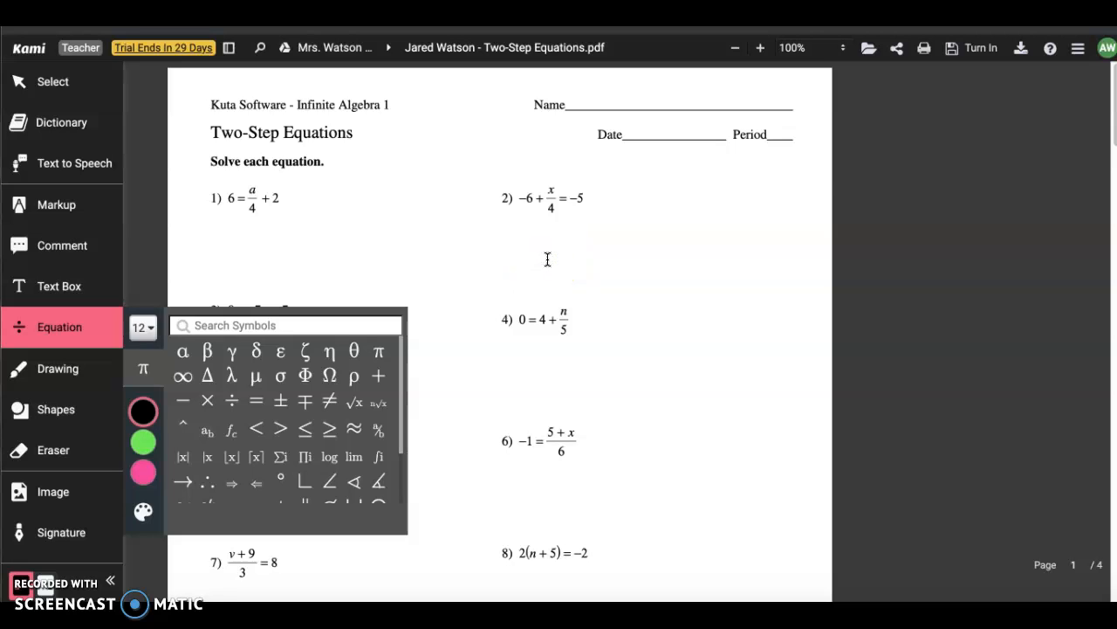
Start turning in the worksheet from Kami and authorize saving its changes to Google Drive with the student's account.
left_click(971, 49)
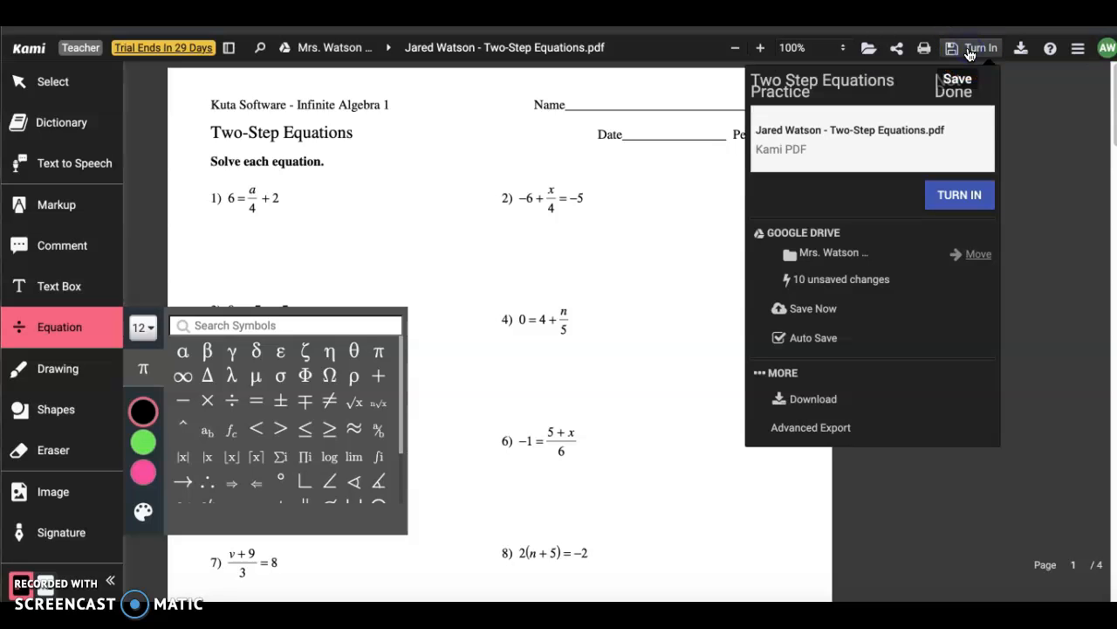
left_click(949, 204)
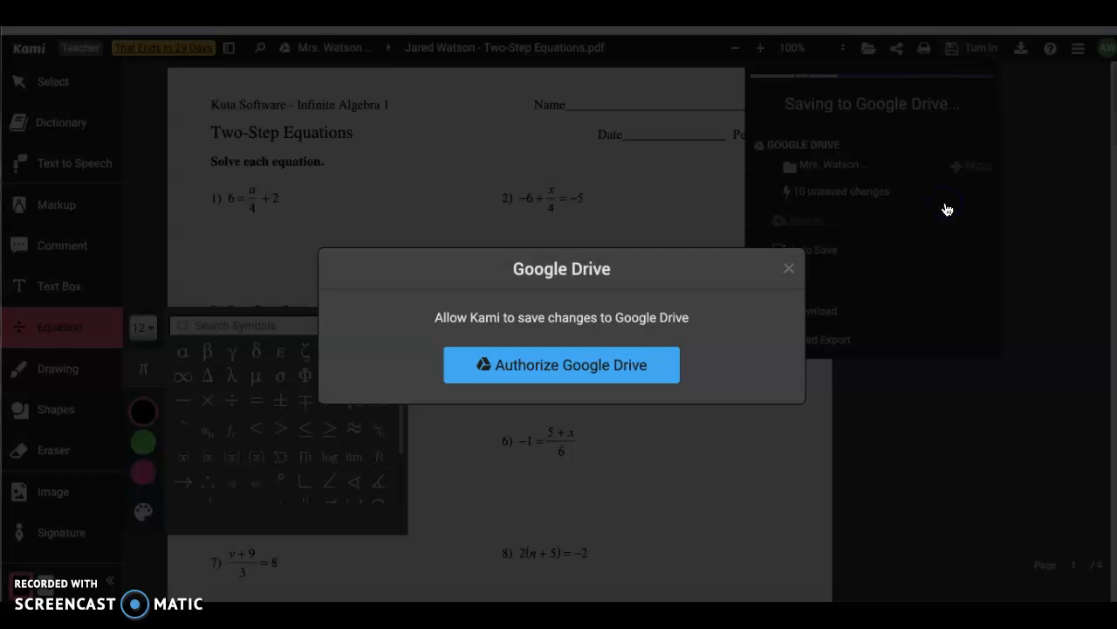
left_click(621, 380)
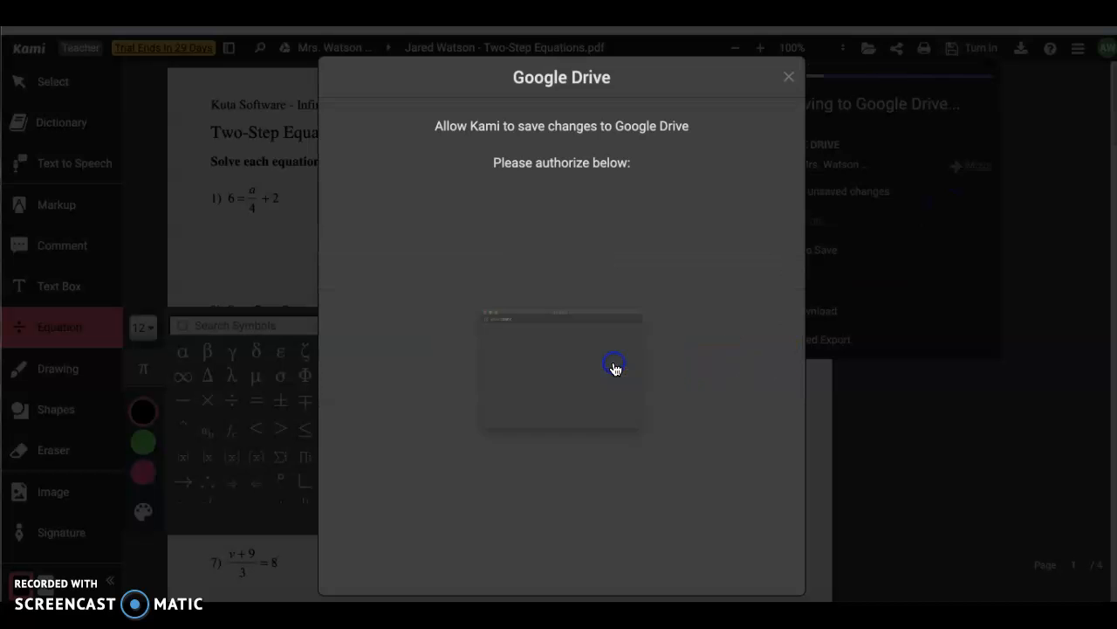
left_click(483, 474)
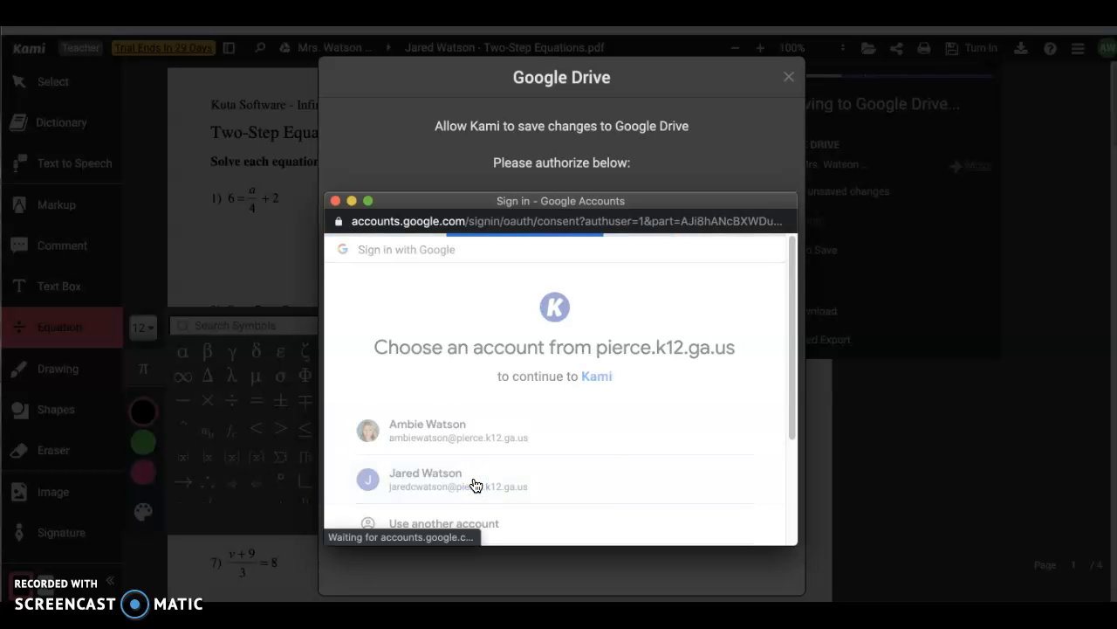
scroll(474, 489, "down", 8)
left_click(666, 515)
scroll(655, 513, "down", 2)
left_click(725, 447)
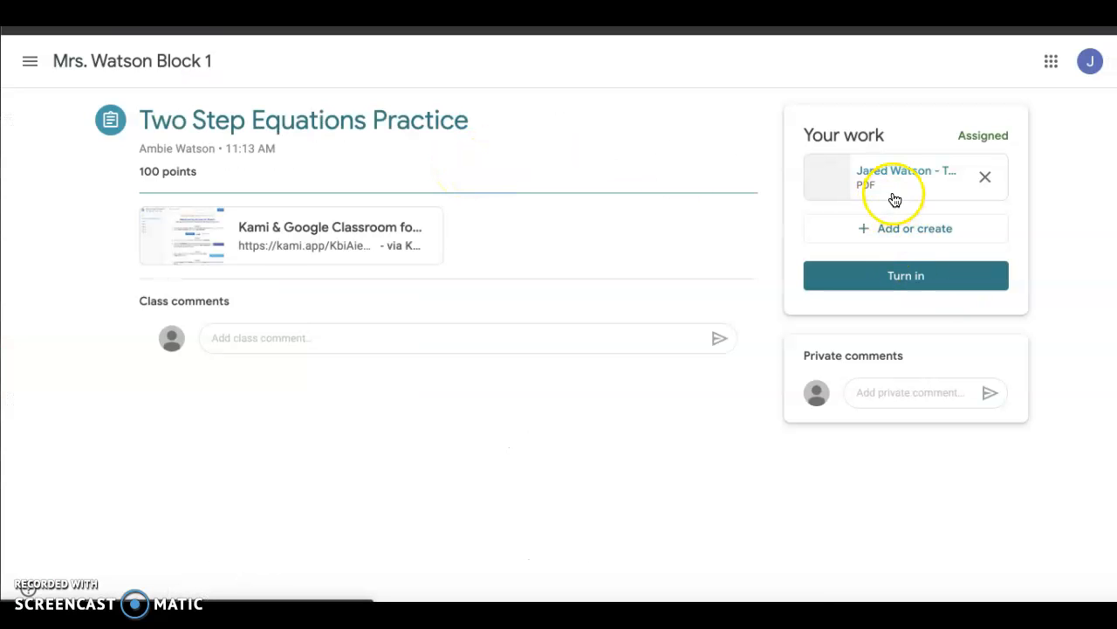
Turn in the Two Step Equations Practice assignment in Google Classroom with the attached PDF and confirm the submission.
left_click(919, 277)
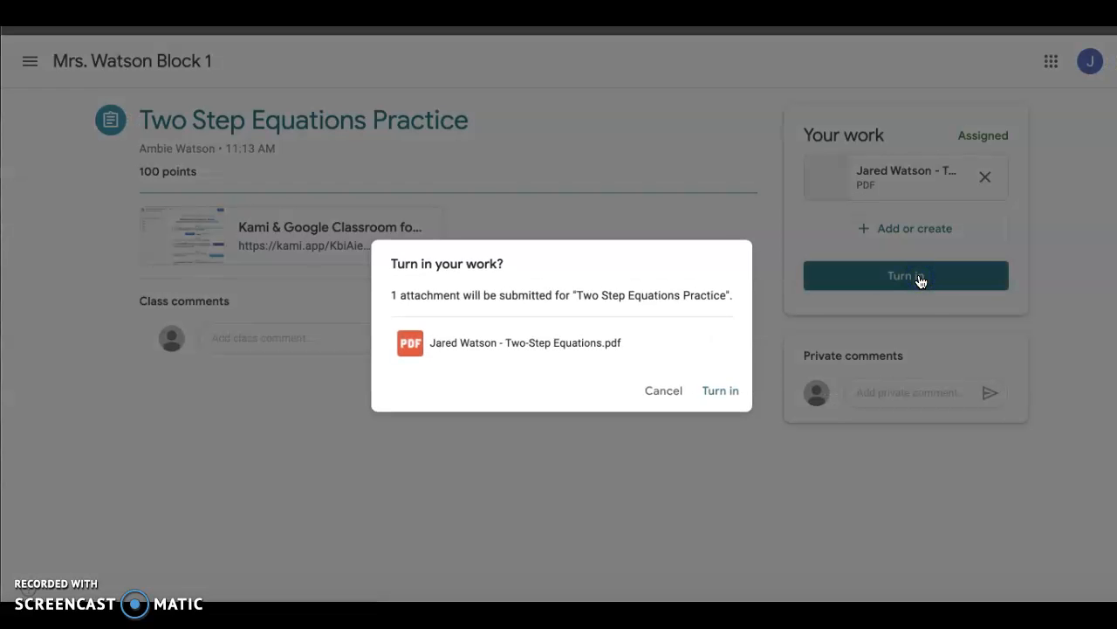
left_click(723, 392)
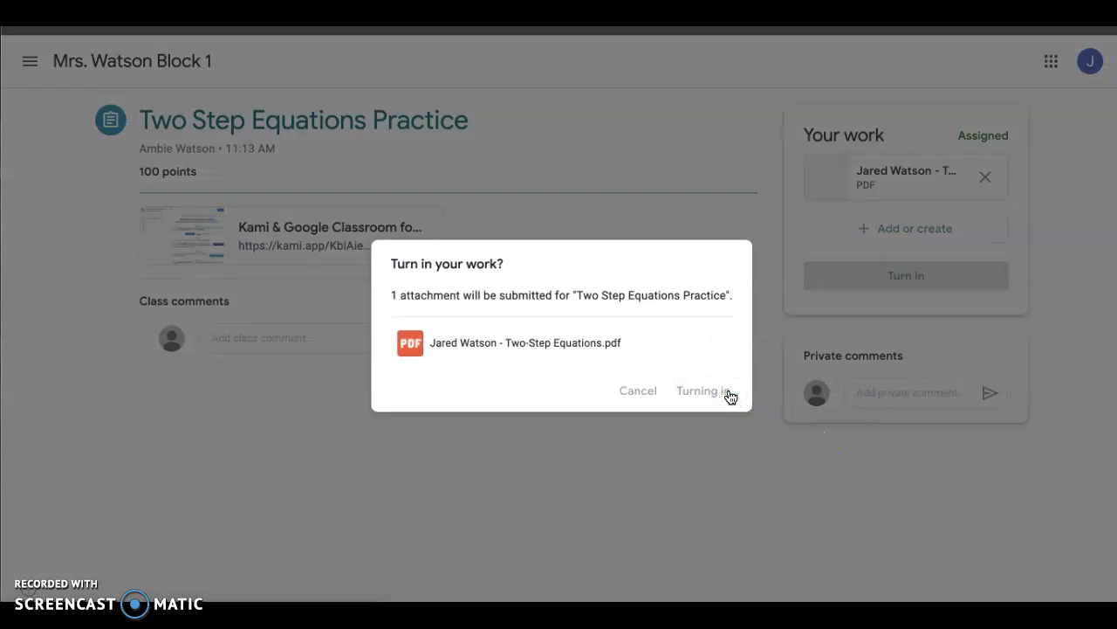